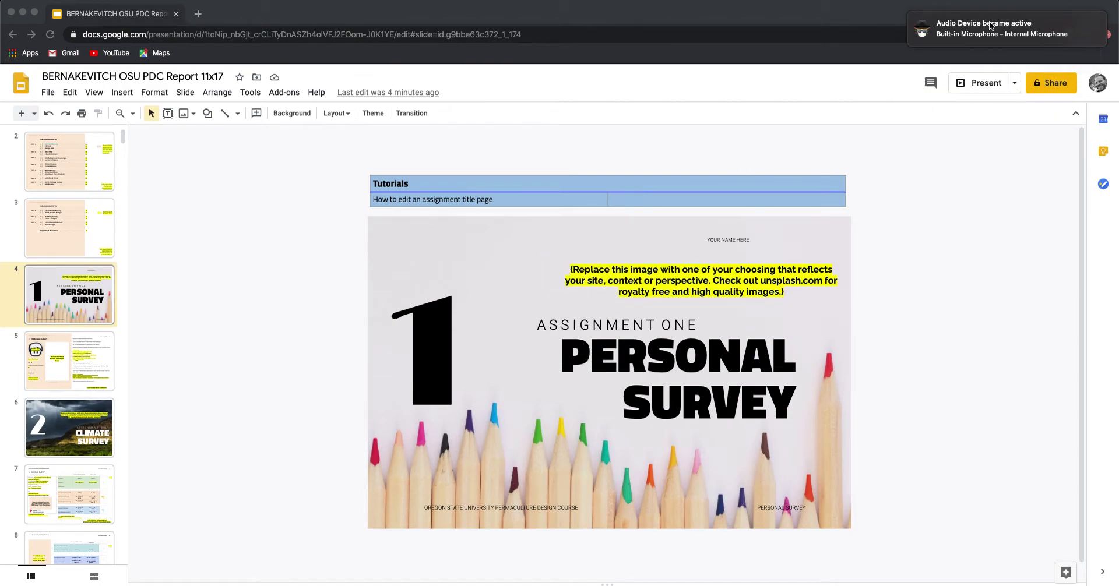
- Dismiss the audio notification and select the coloured-pencils background, undoing an accidental deletion
left_click(1045, 19)
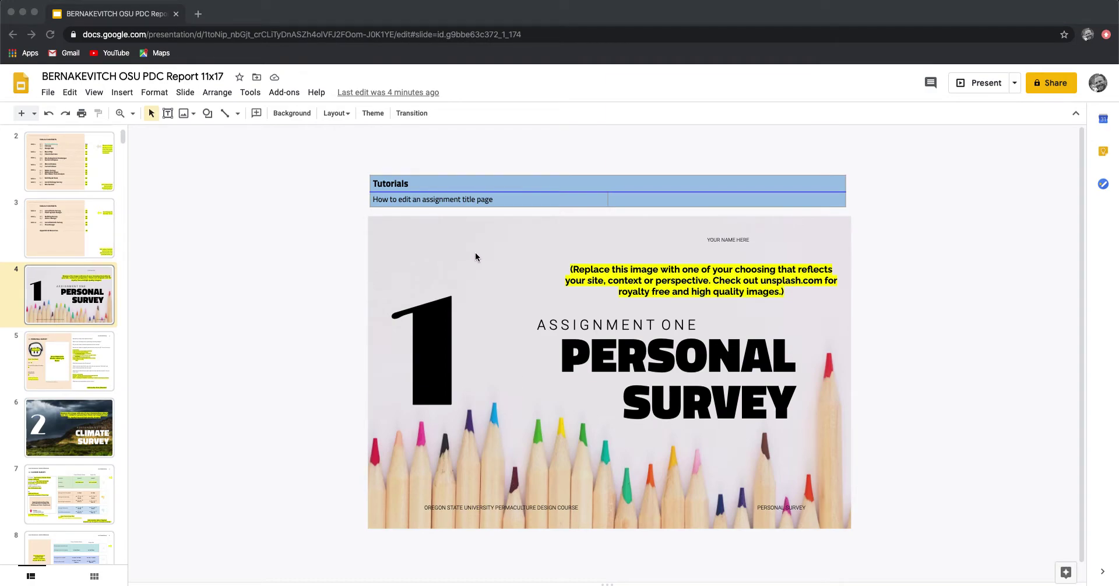
left_click(472, 238)
left_click(458, 237)
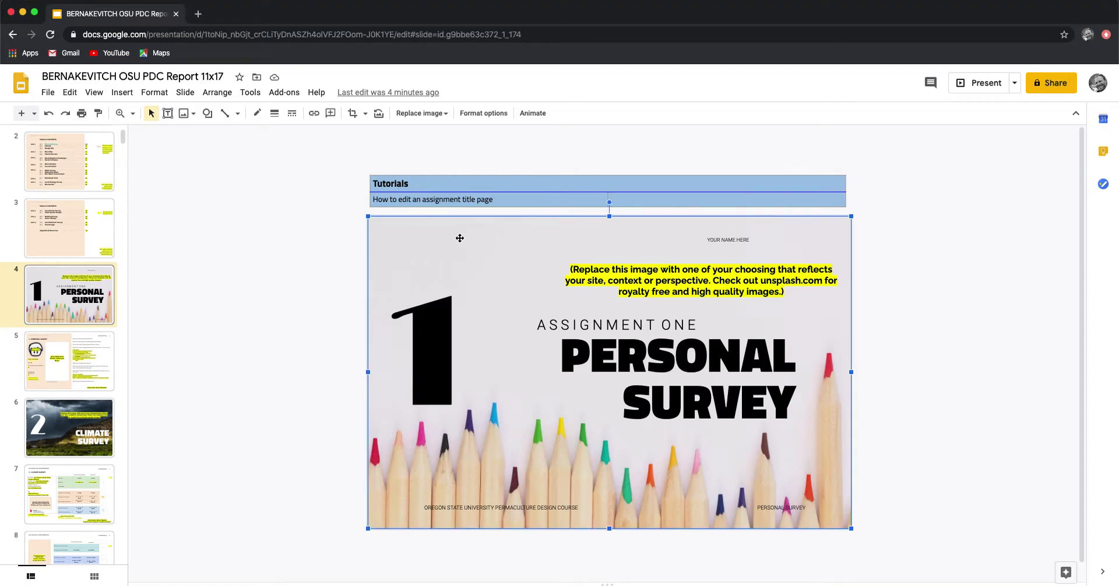
key("Delete")
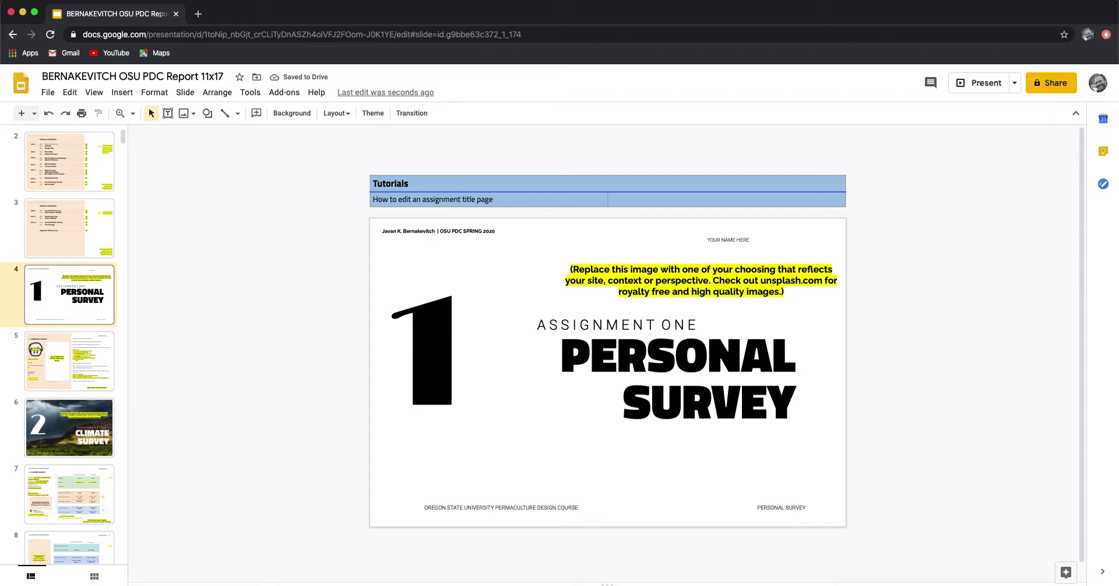
key("super+z")
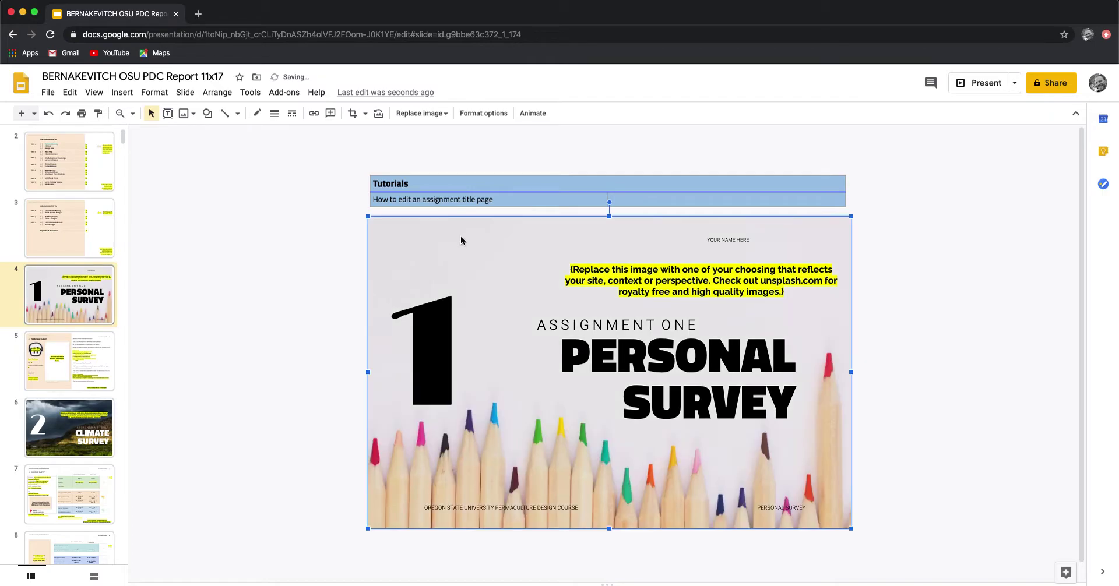
- Replace the background image with 20201014_093108.jpg uploaded from the Downloads folder
left_click(440, 114)
left_click(452, 134)
scroll(491, 135, "down", 10)
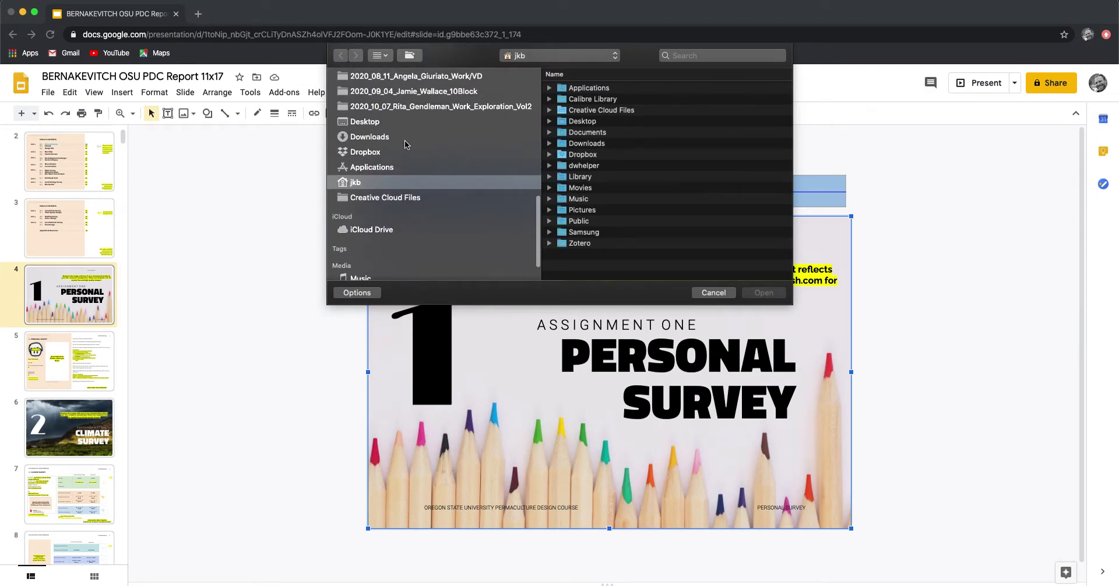
left_click(404, 139)
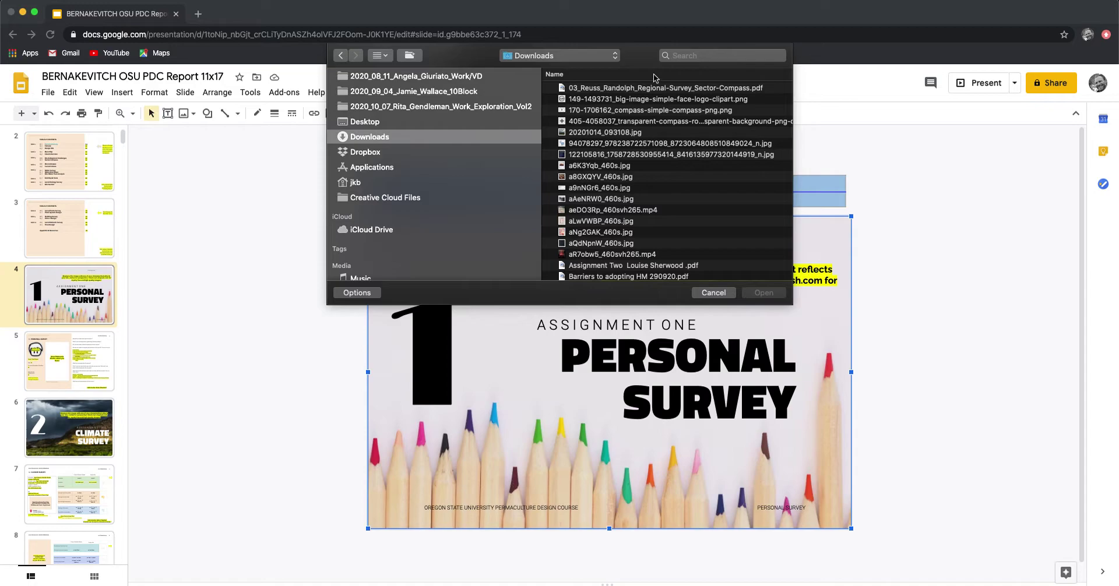
mouse_move(766, 577)
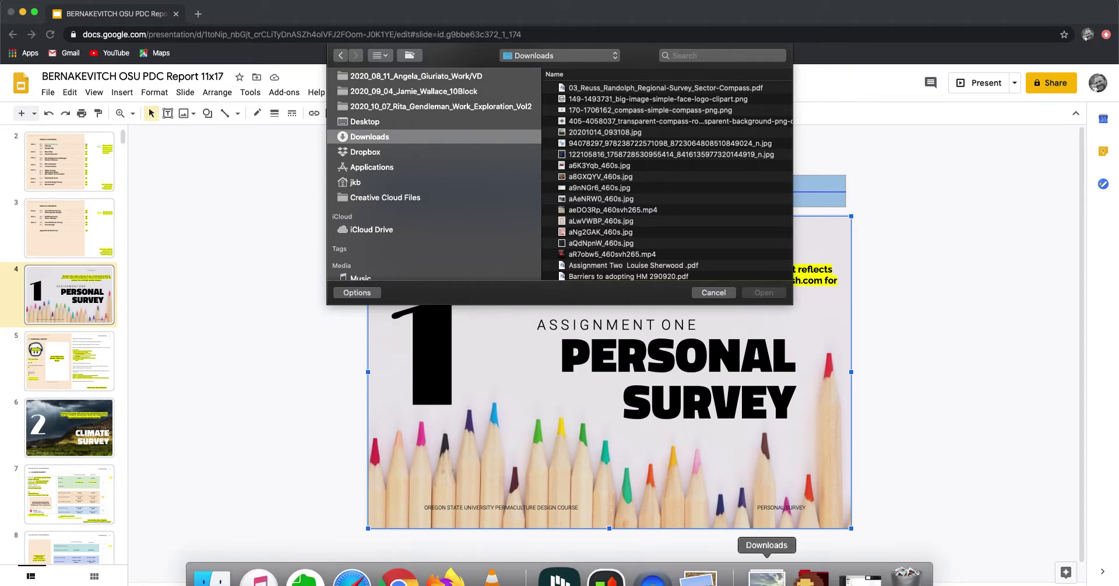
left_click(766, 576)
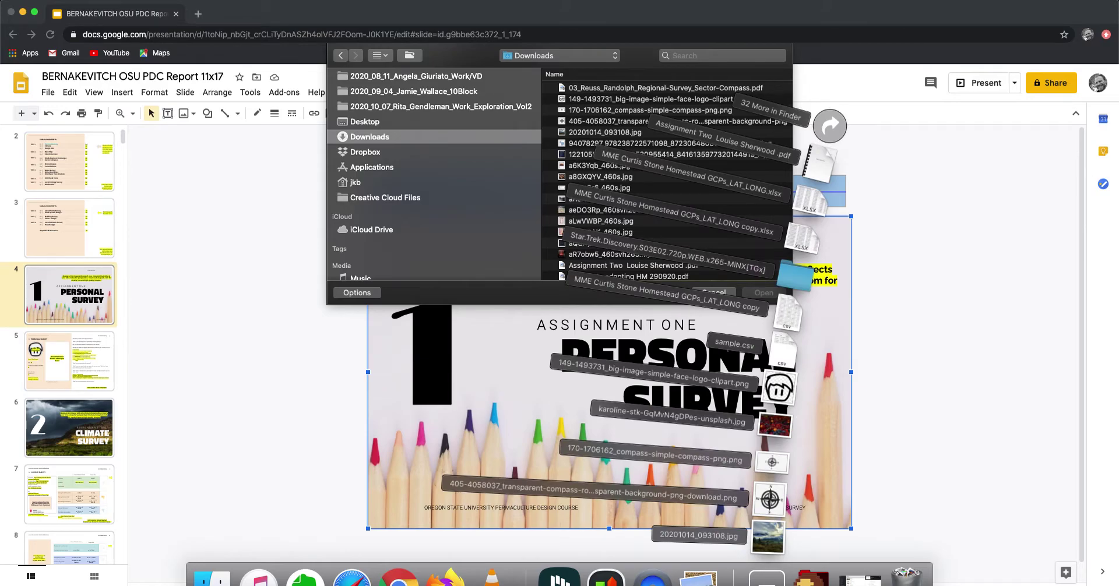
left_click(636, 100)
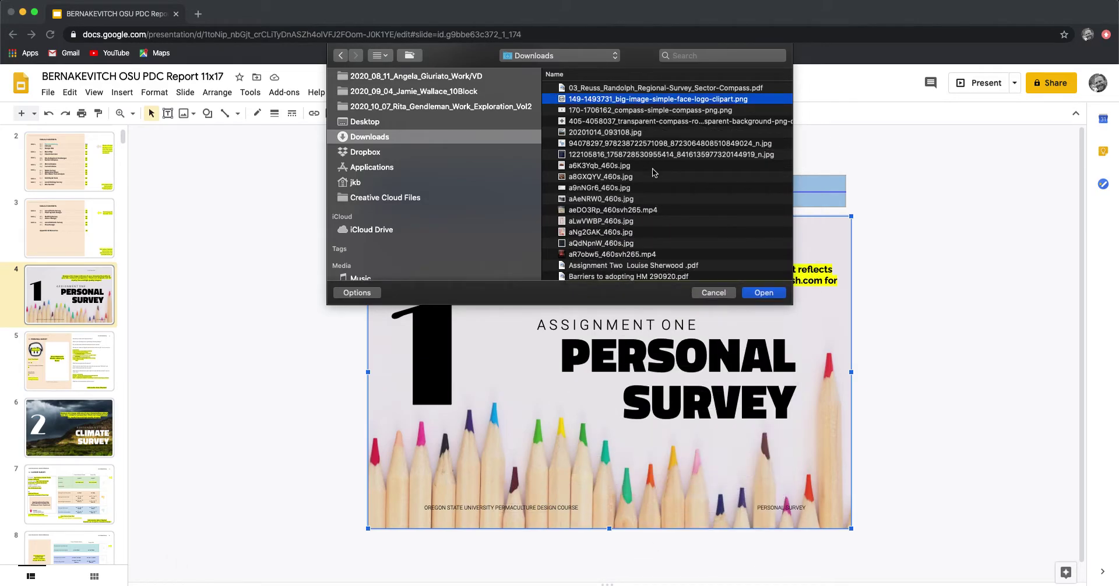
left_click(635, 124)
left_click(633, 132)
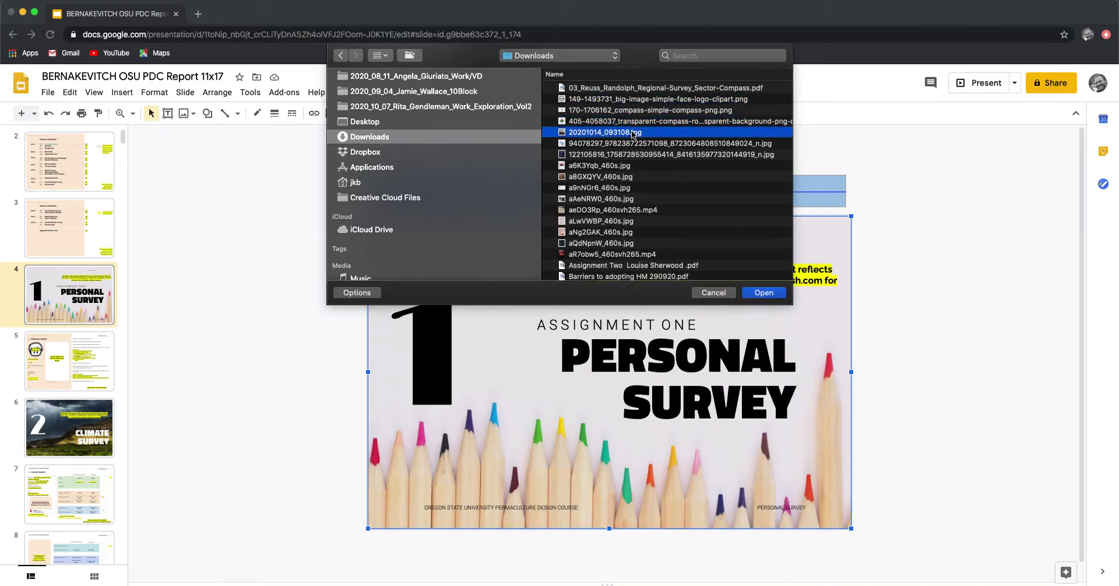
left_click(765, 293)
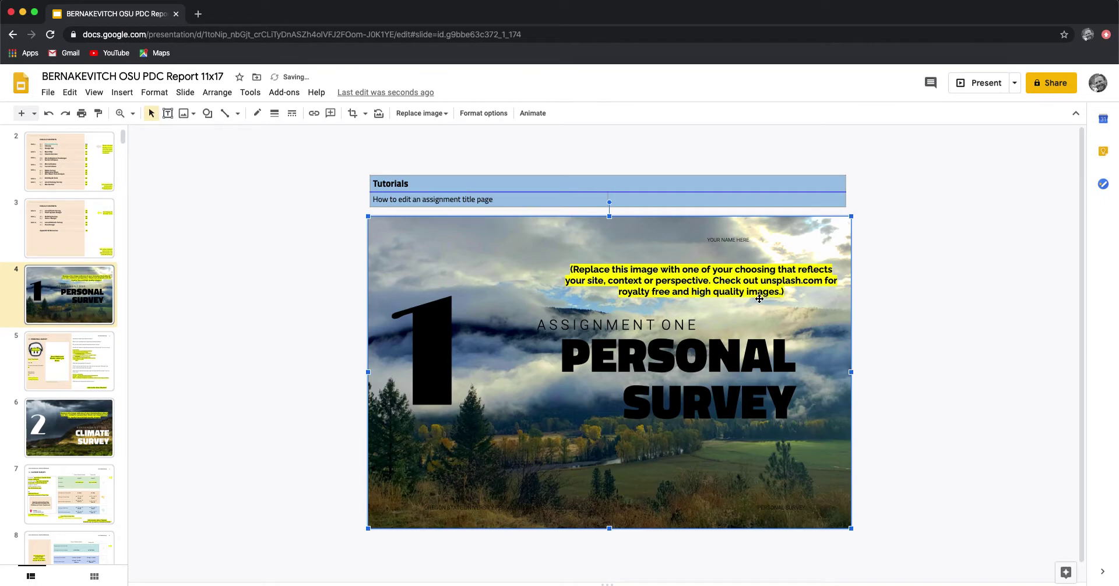
- Delete the yellow replace-this-image instruction text box
left_click(732, 272)
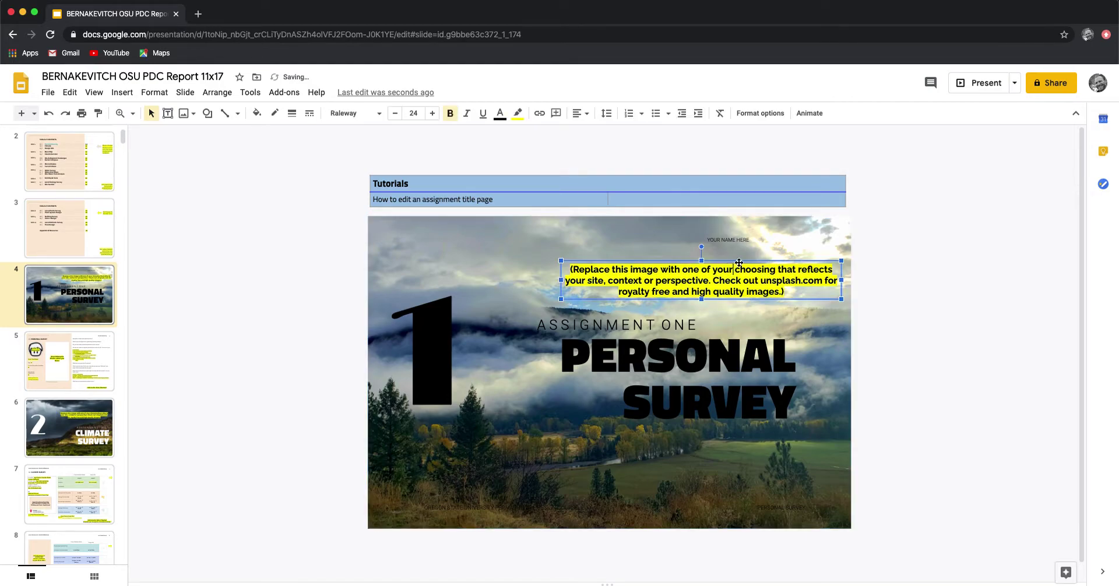
left_click(739, 263)
key("Delete")
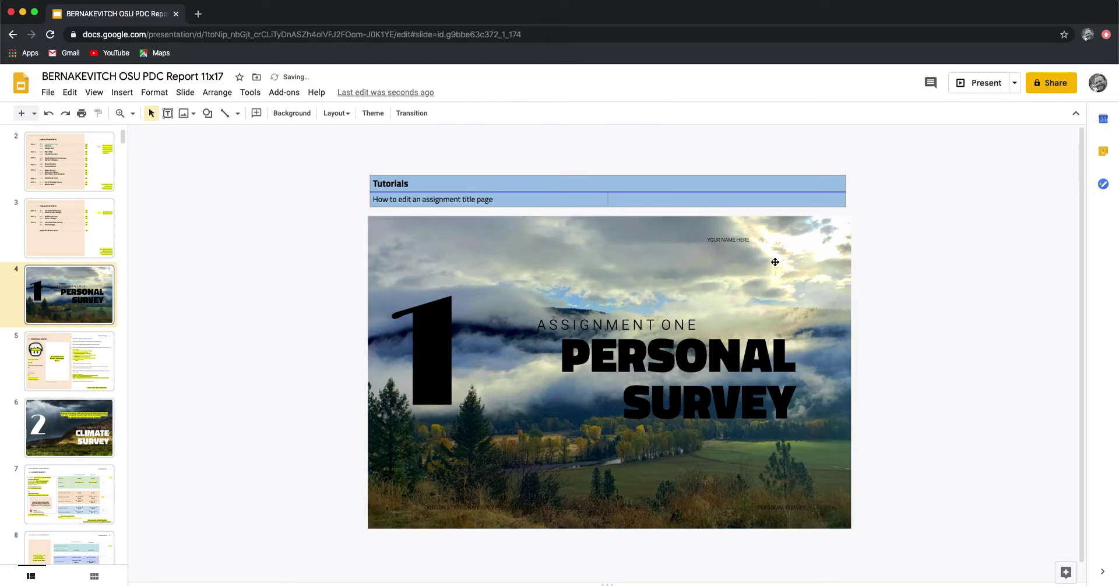
- Replace YOUR NAME HERE with the student's full name, then select both footer lines
left_click(726, 239)
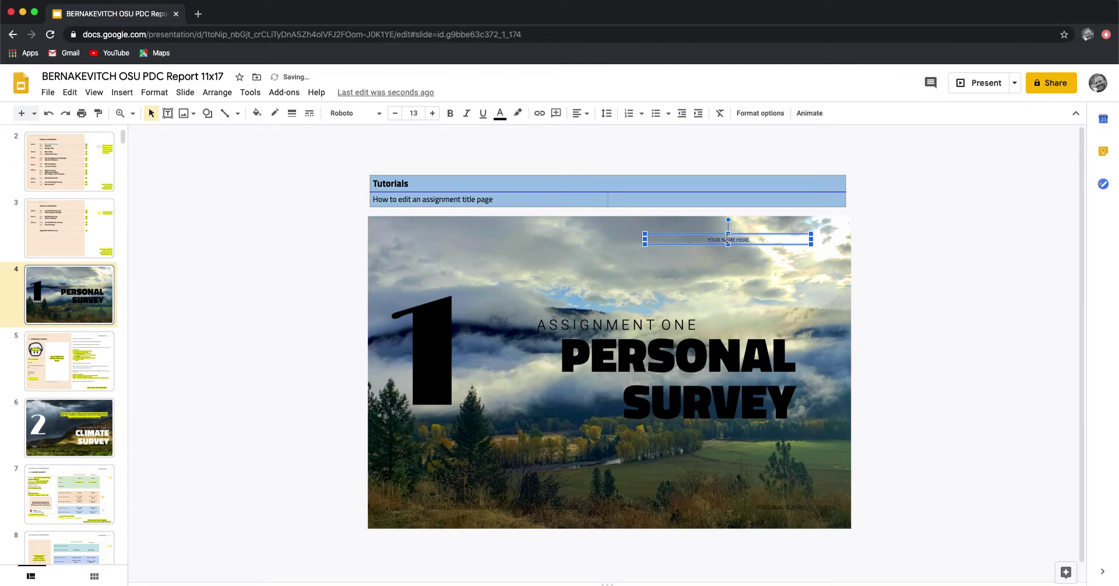
type("Javan K. Bernakevitch")
left_click(495, 511)
left_click(812, 513, "shift")
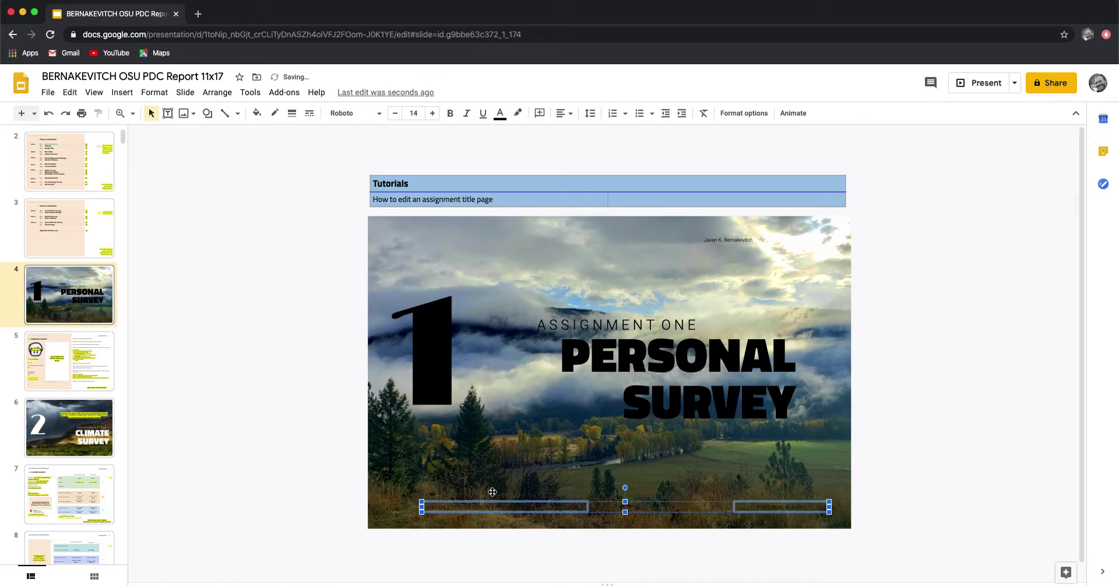
- Make the university course and PERSONAL SURVEY footer text white
left_click(413, 489)
left_click(487, 512)
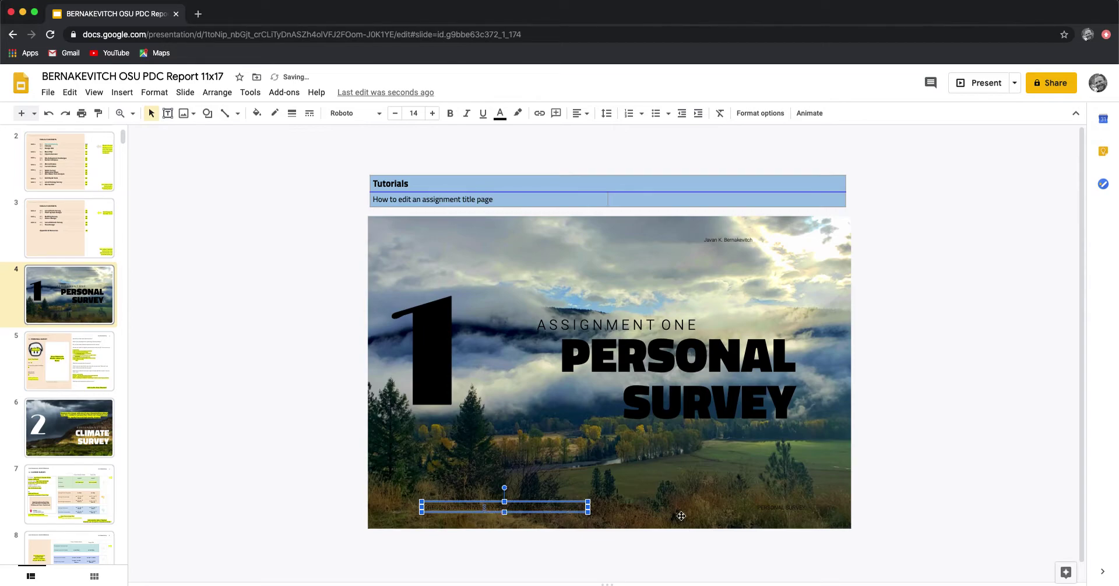
left_click(780, 511, "shift")
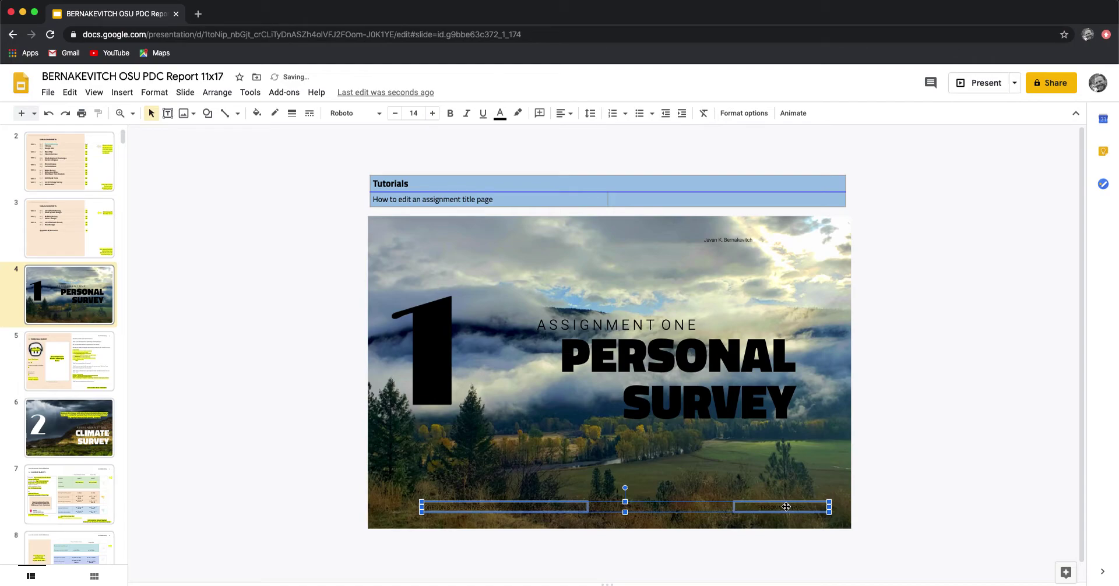
left_click(499, 114)
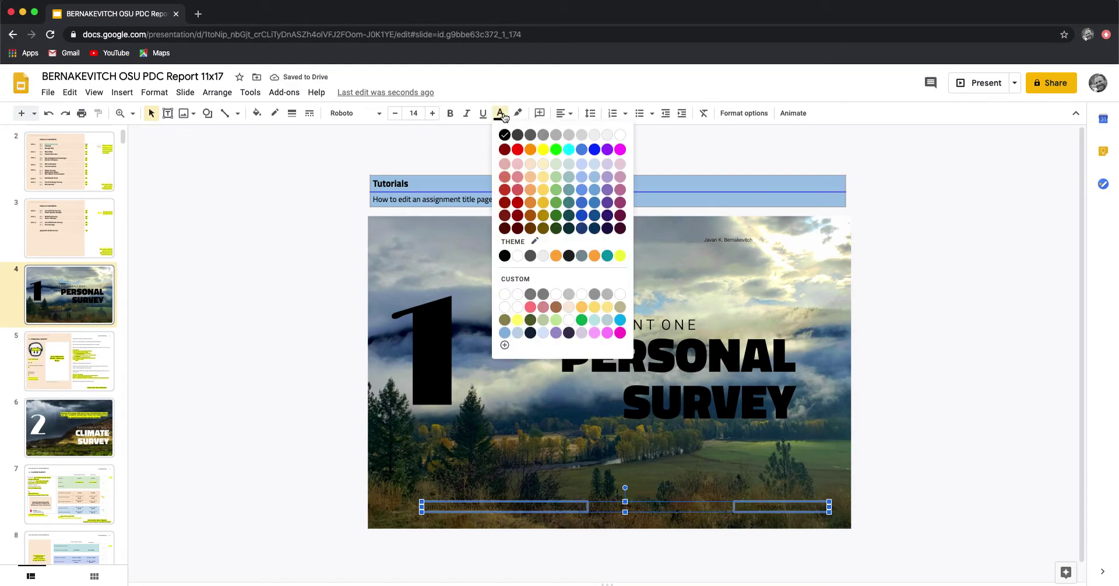
left_click(620, 138)
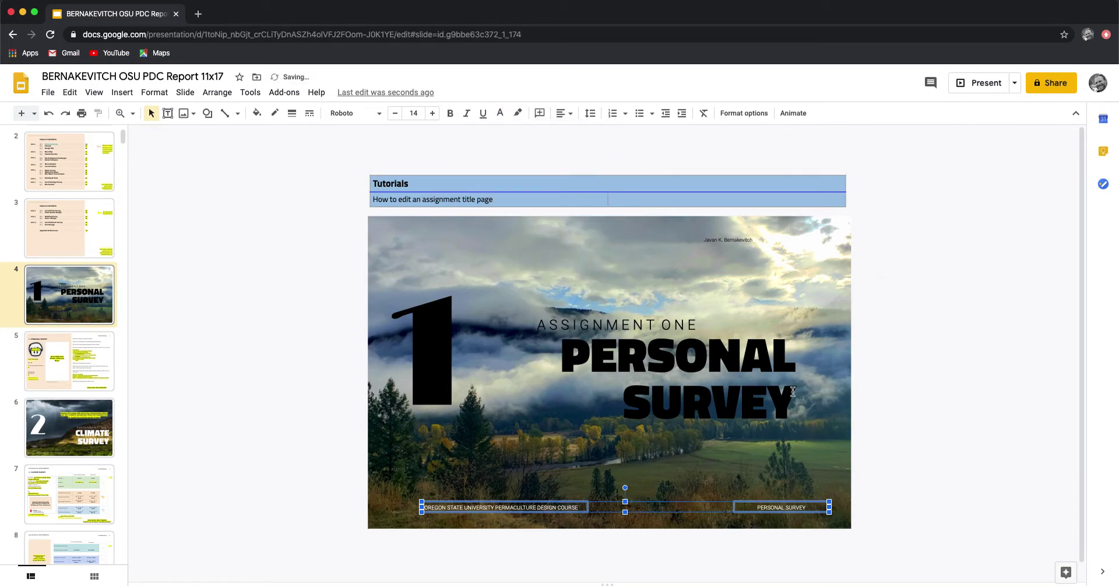
- Make the name text white and drag it to the slide's upper left
left_click(728, 240)
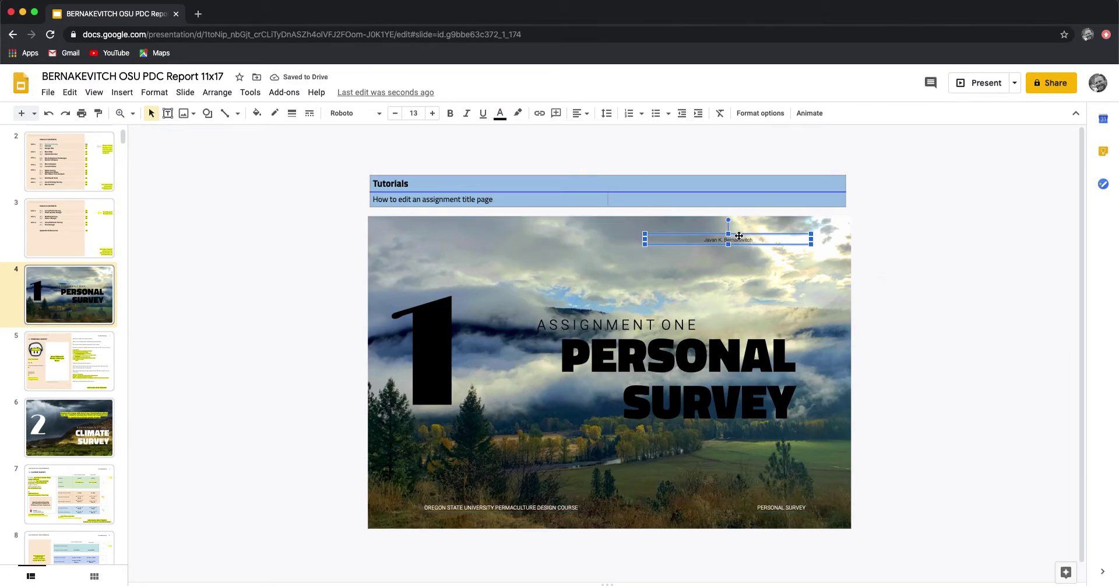
left_click(499, 113)
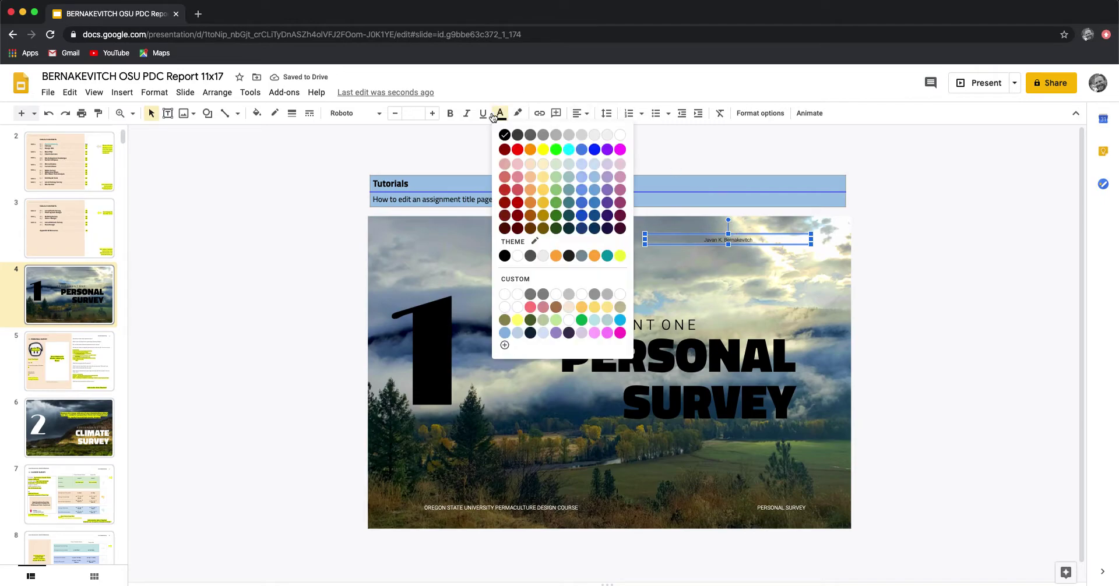
left_click(620, 135)
left_click_drag(767, 233, 516, 232)
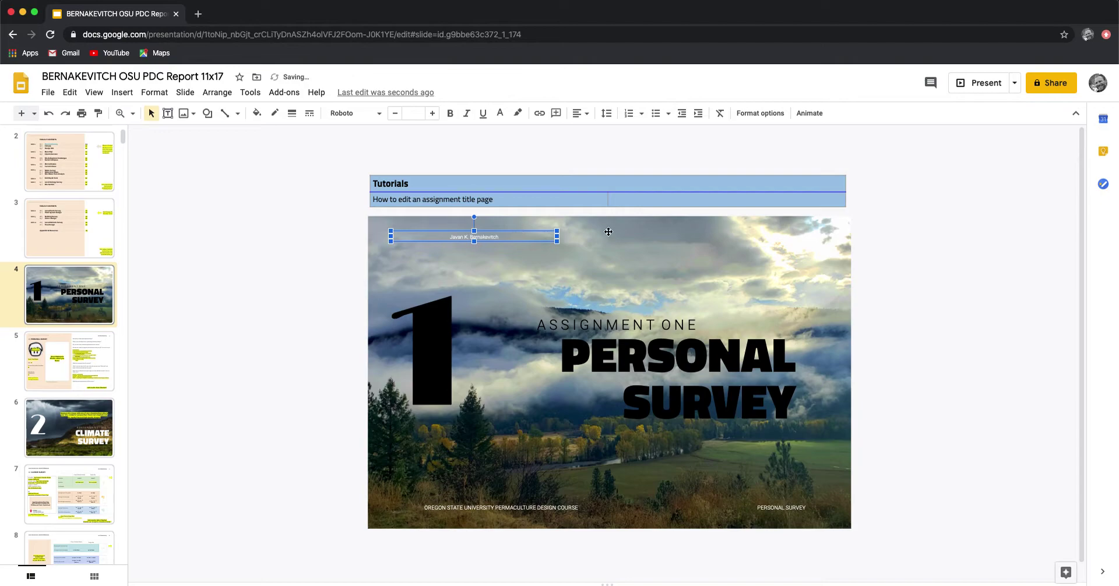
left_click(632, 232)
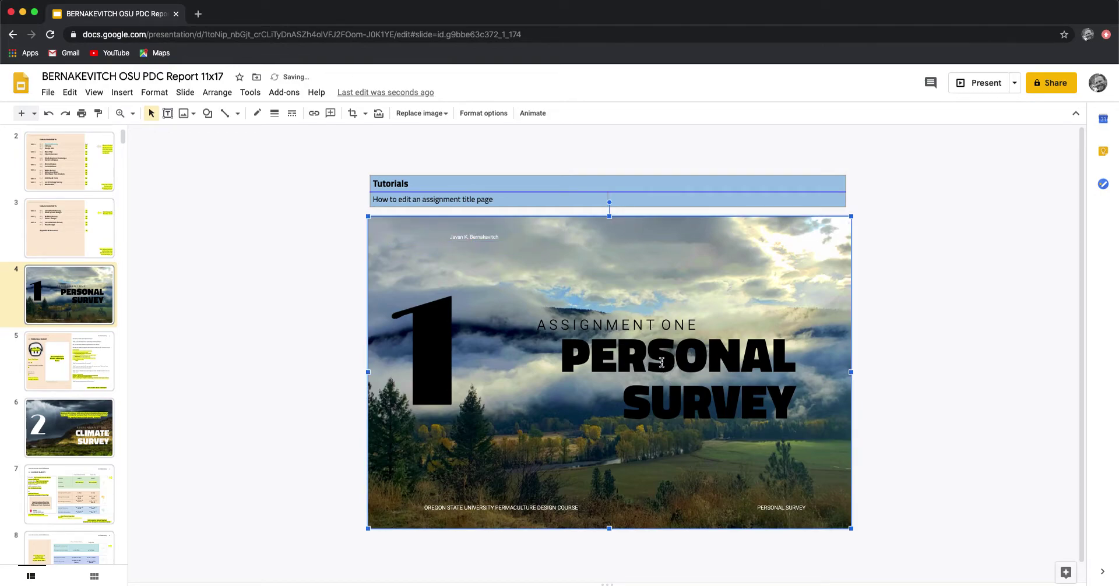
- Select the big 1, ASSIGNMENT ONE and PERSONAL SURVEY boxes together, leaving out the forest photo
left_click(448, 346)
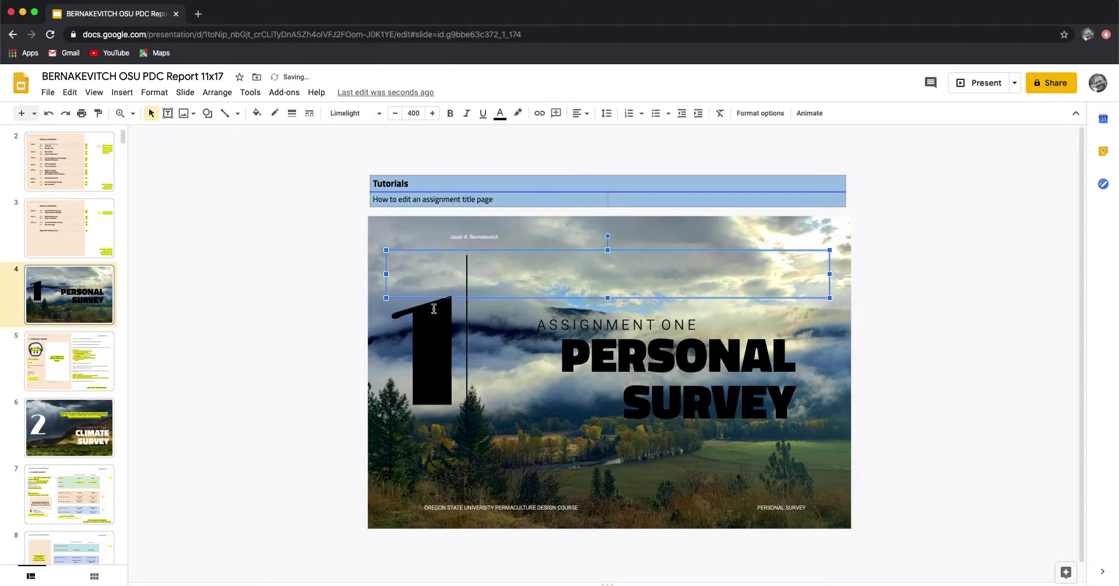
left_click(313, 332)
left_click_drag(304, 308, 849, 421)
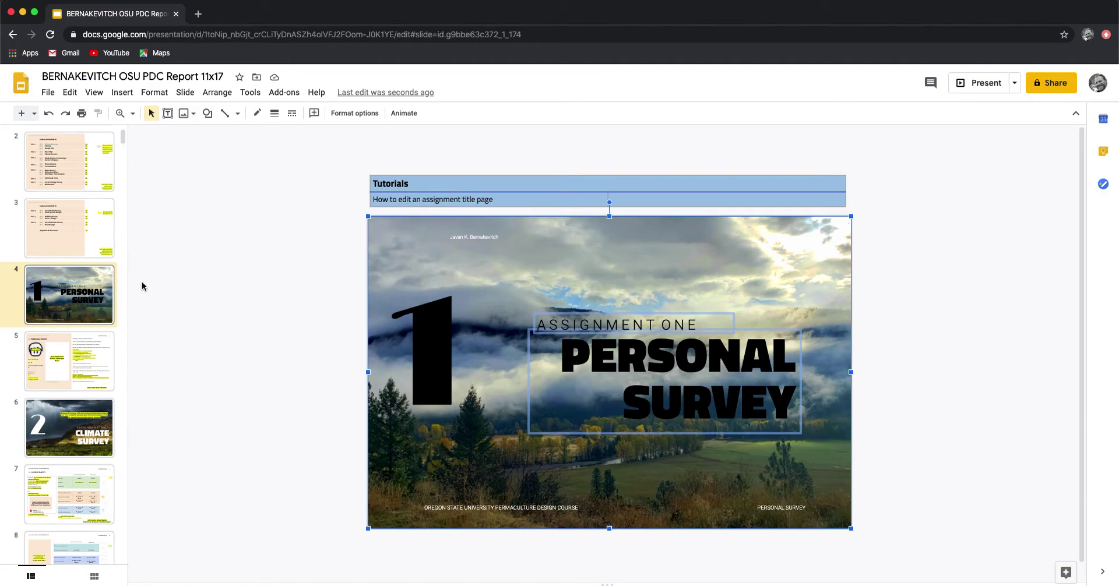
left_click(337, 329)
left_click_drag(260, 277, 925, 458)
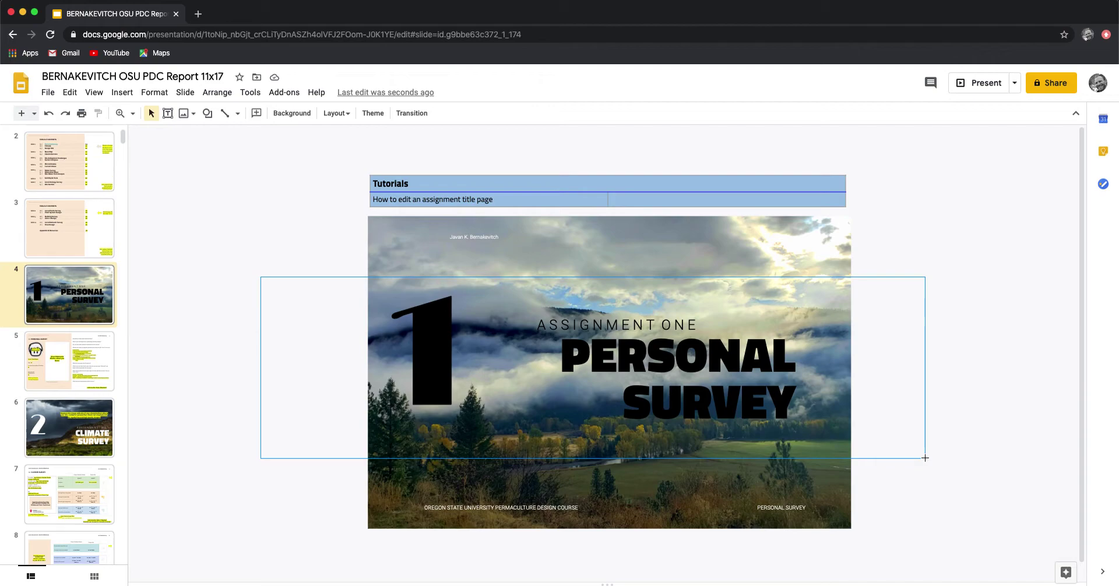
left_click_drag(926, 461, 925, 461)
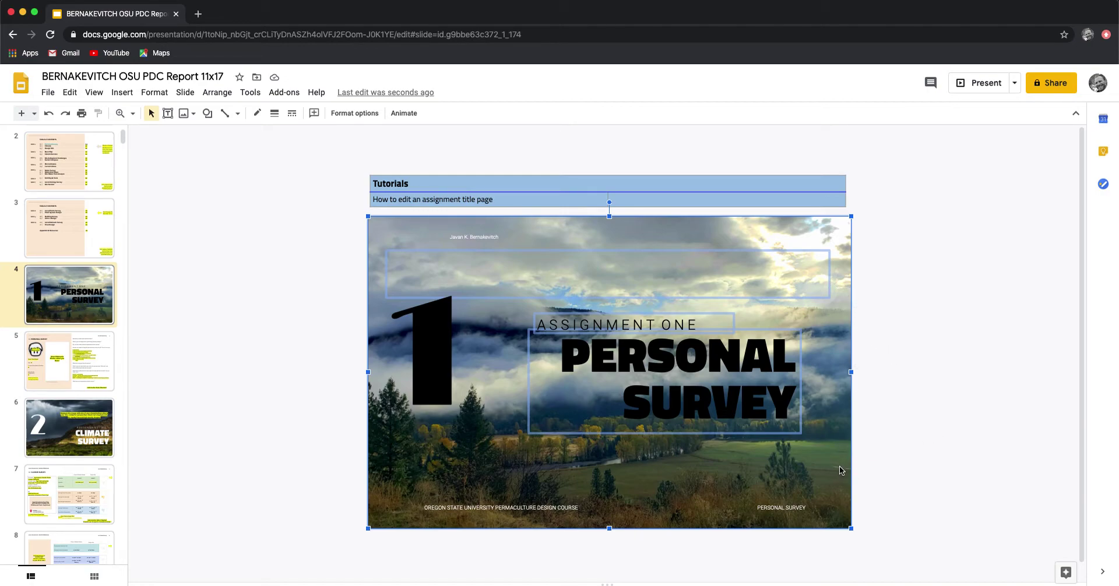
key("Tab")
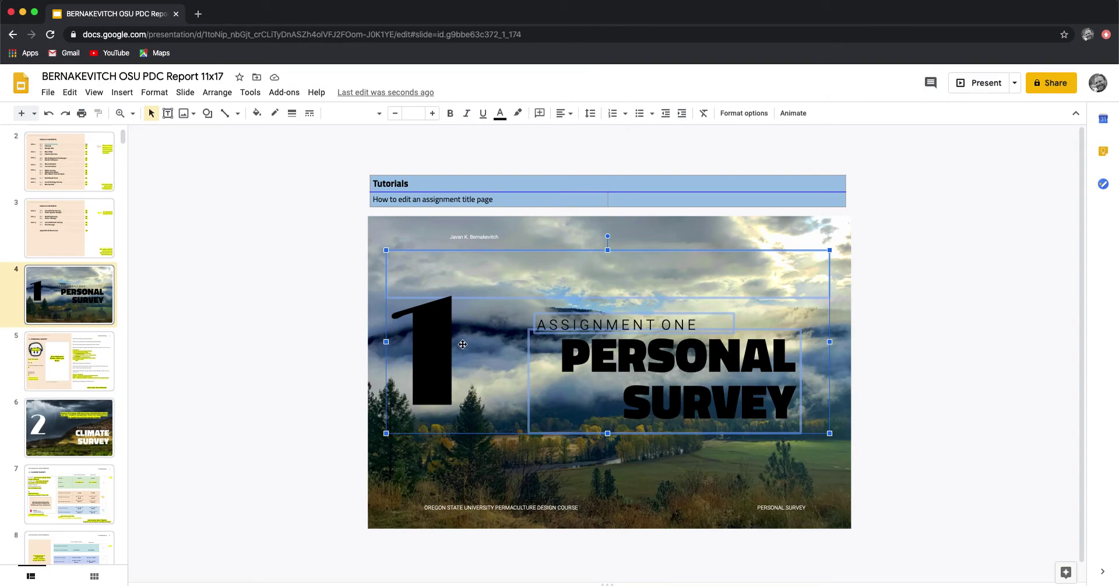
- Colour the big 1 and title text near-white, after trying white, grey and an undone grey highlight
left_click(497, 117)
left_click(618, 138)
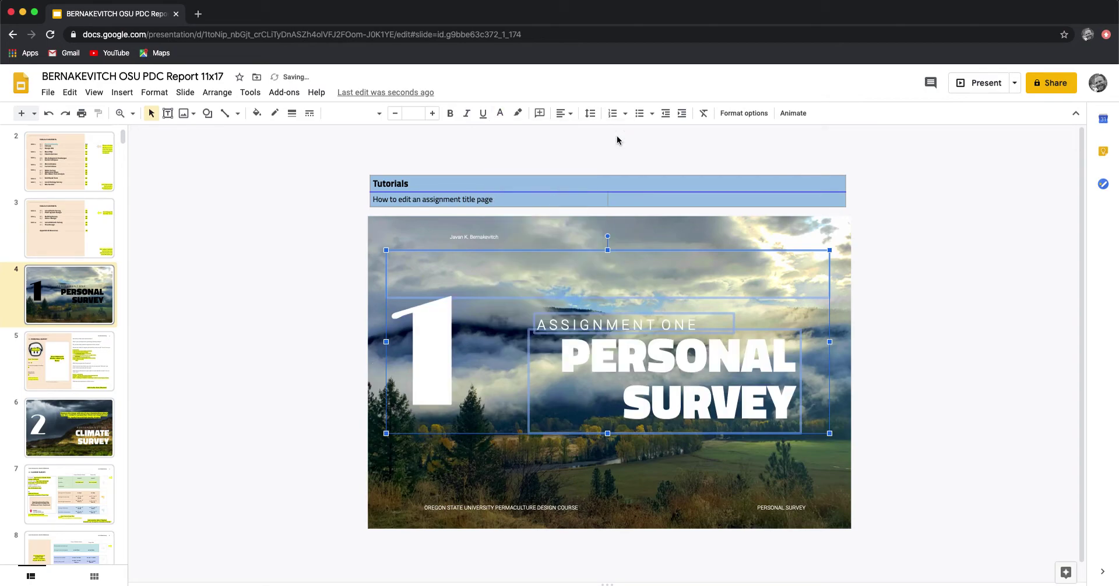
left_click(518, 114)
left_click(562, 154)
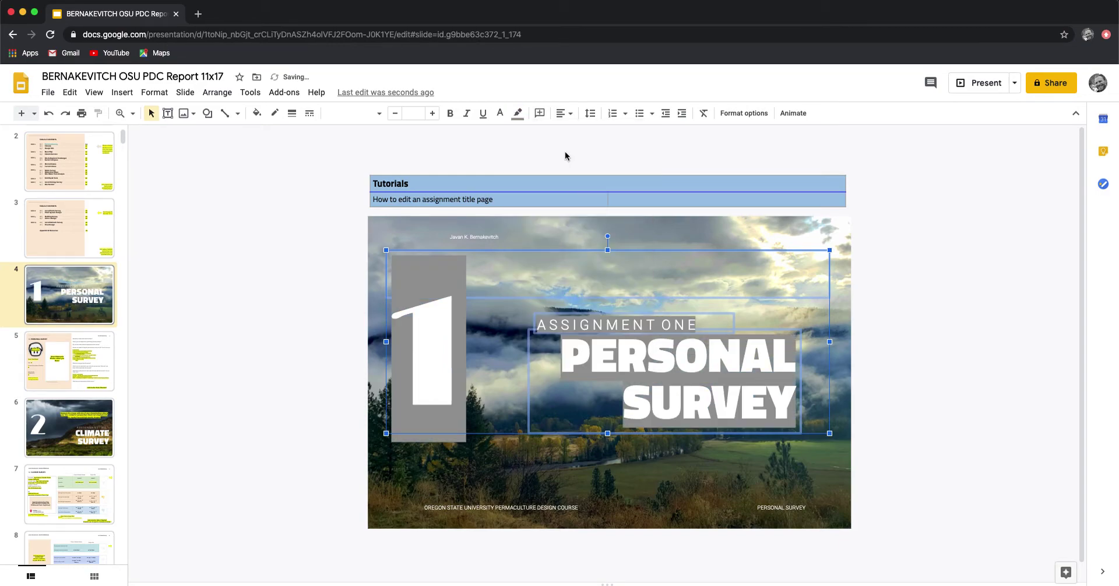
key("ctrl+z")
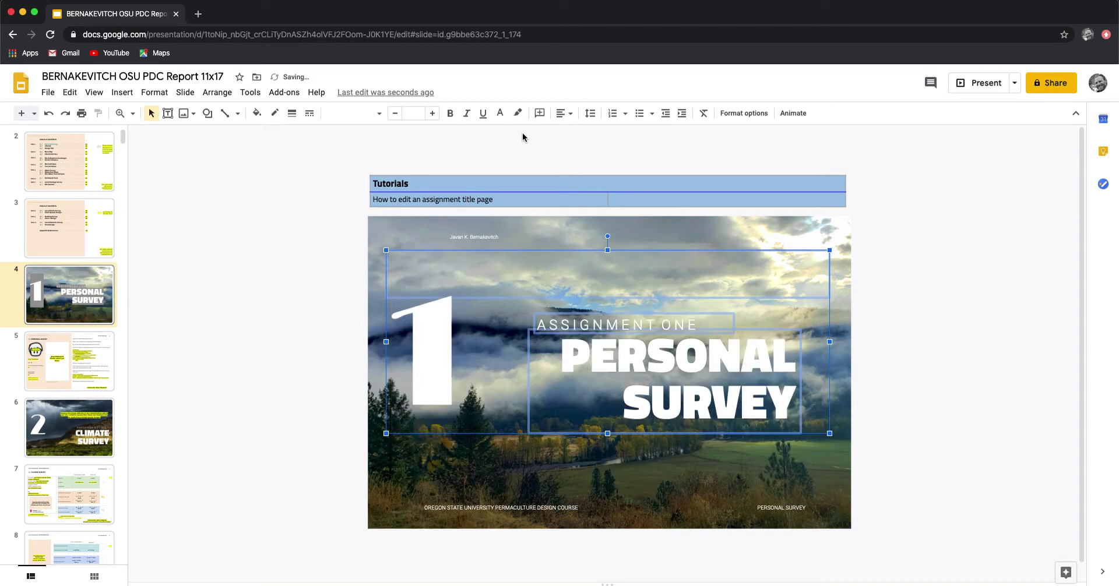
left_click(500, 113)
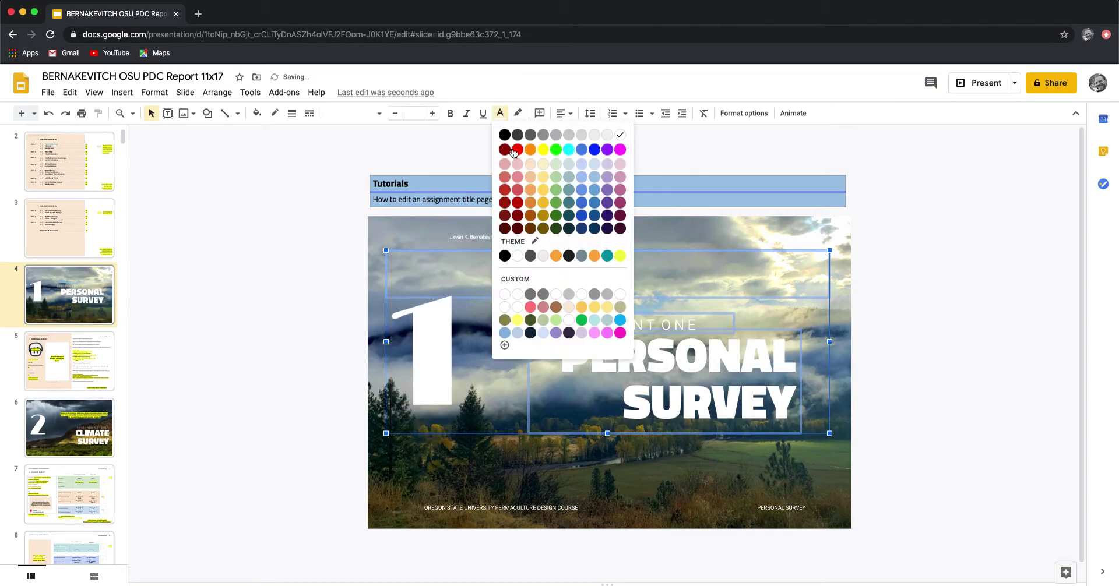
left_click(556, 136)
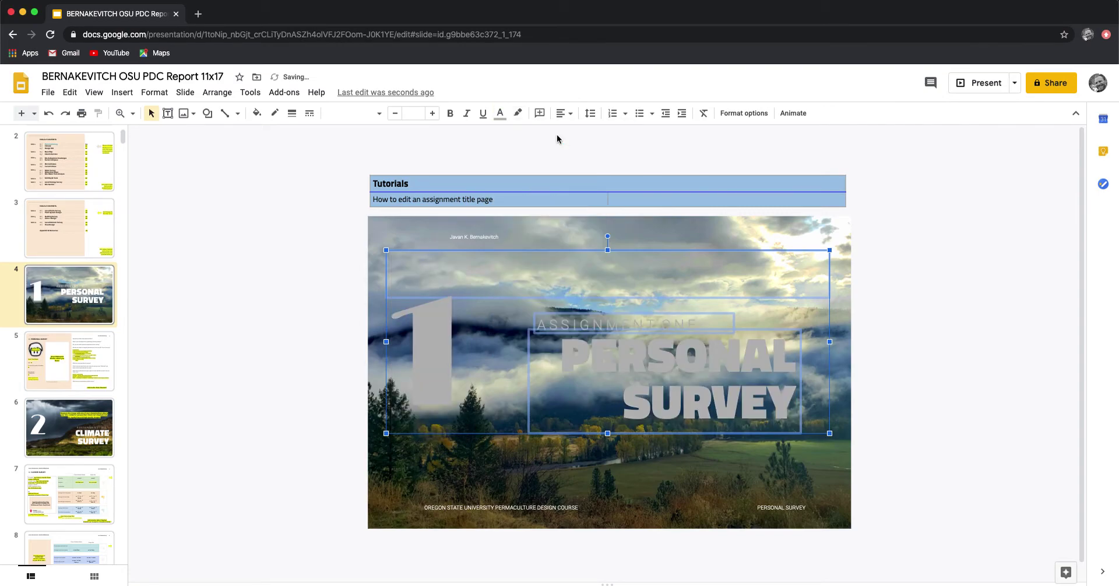
left_click(500, 114)
left_click(594, 136)
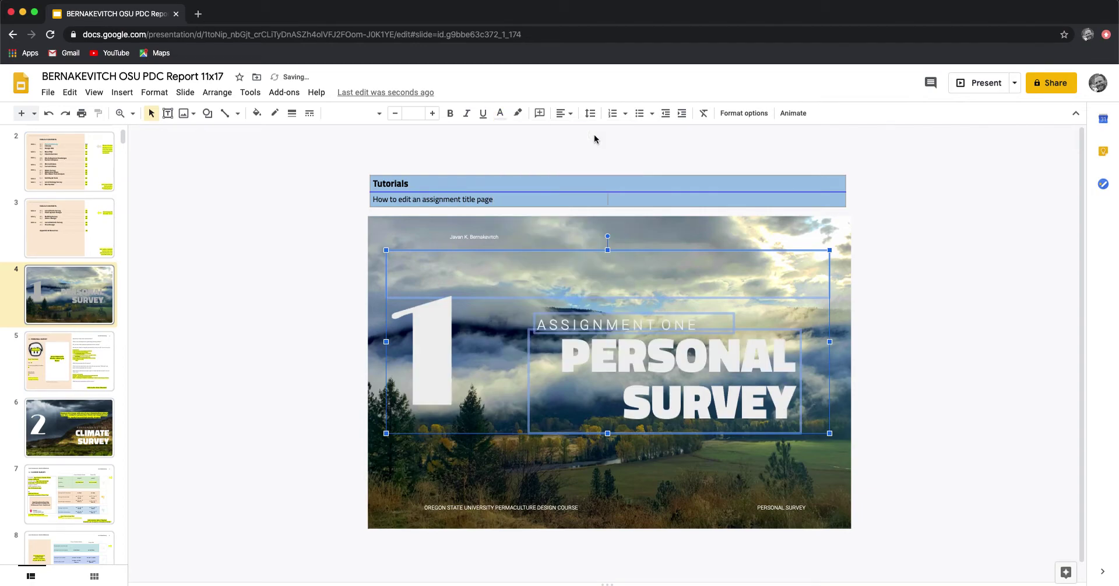
left_click(295, 288)
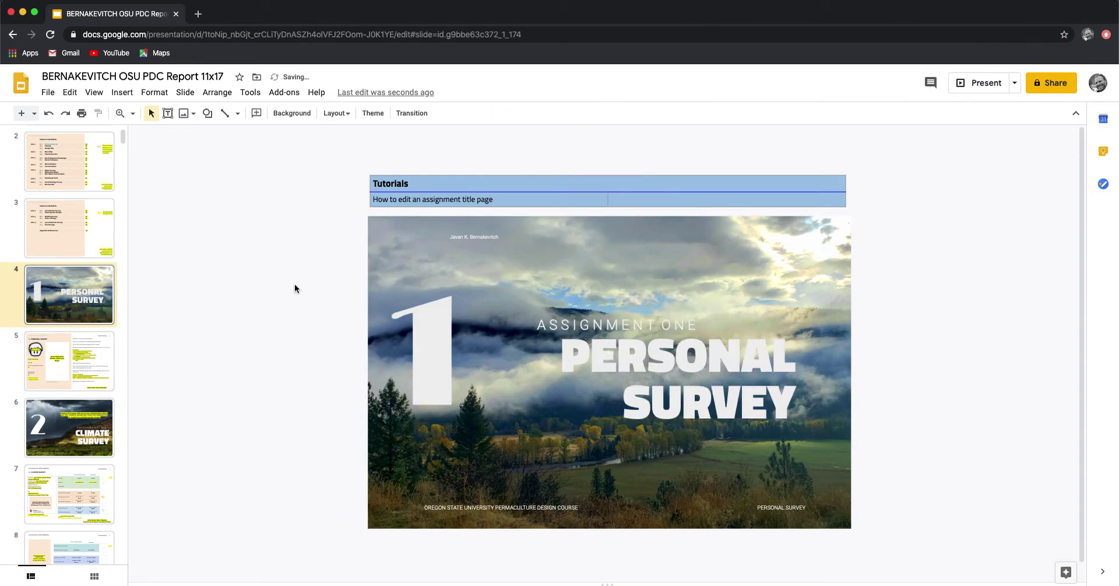
left_click(436, 369)
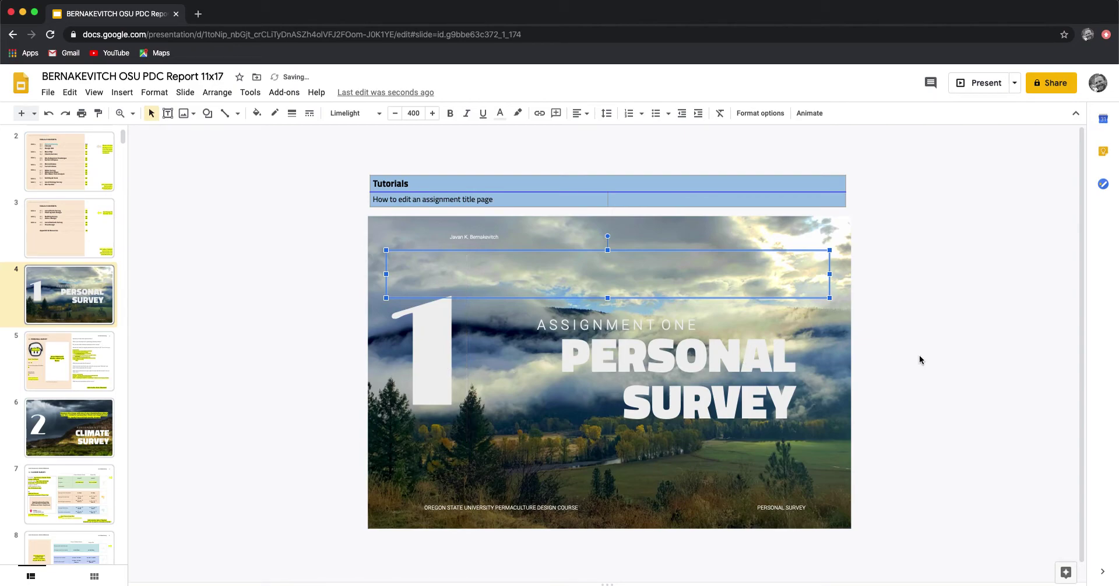
- Shift ASSIGNMENT ONE to the right and adjust its position relative to PERSONAL SURVEY
left_click(916, 359)
left_click(654, 333)
left_click_drag(655, 333, 748, 313)
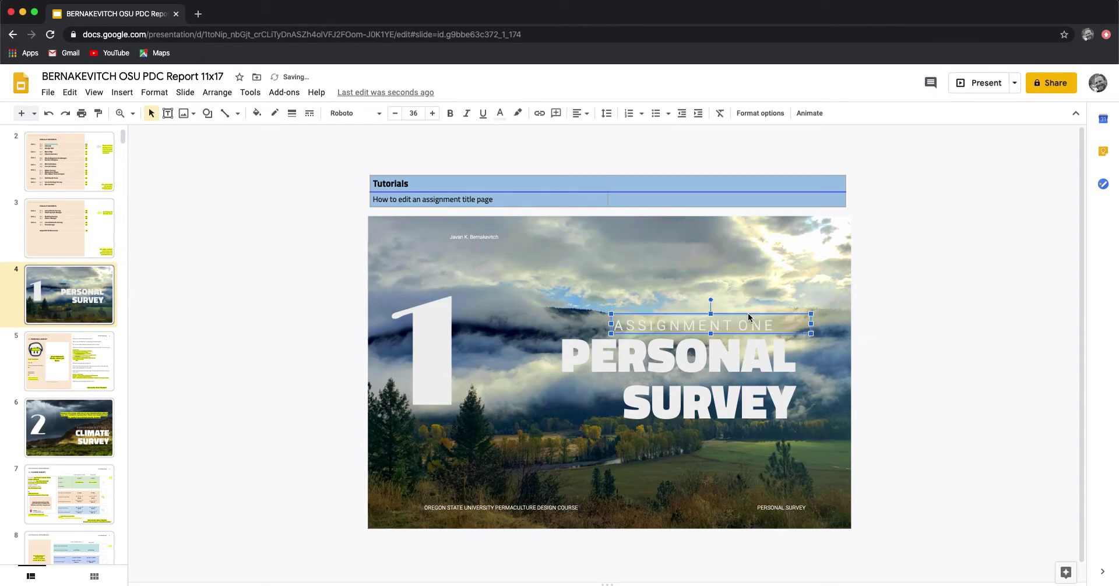
left_click(753, 382)
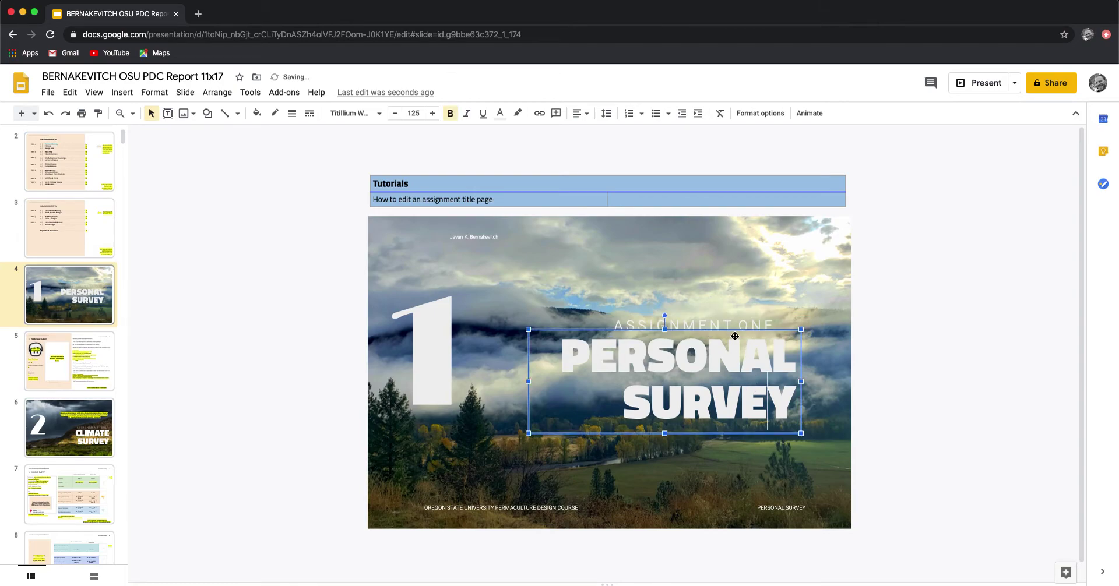
left_click(789, 326)
left_click_drag(793, 324, 809, 383)
- Move ASSIGNMENT ONE down to sit just above PERSONAL, then check the big 1 and title boxes
left_click(774, 345)
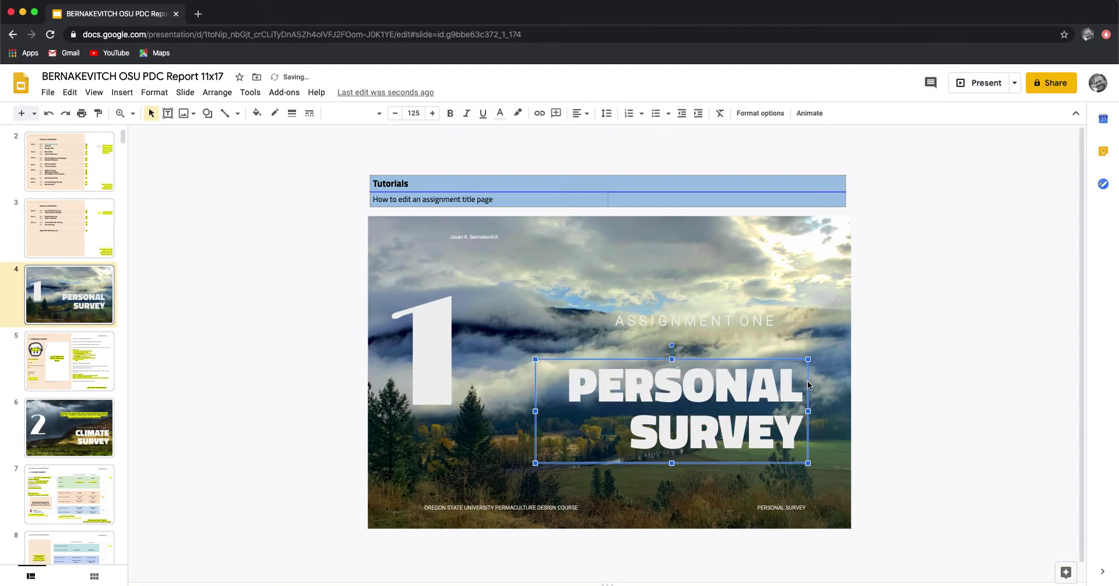
left_click(761, 311)
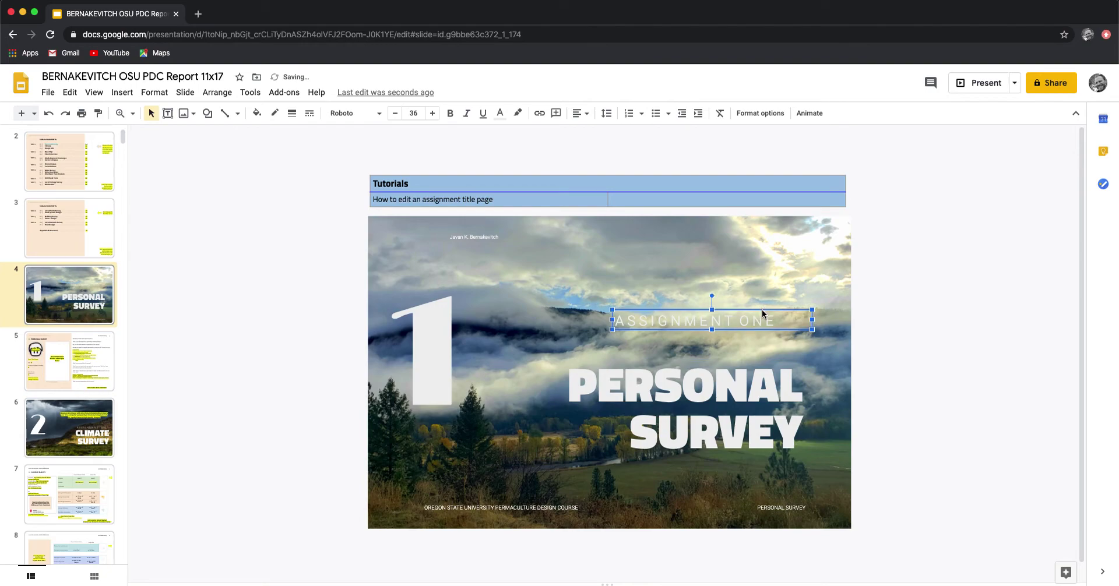
left_click_drag(772, 320, 755, 350)
left_click(427, 335)
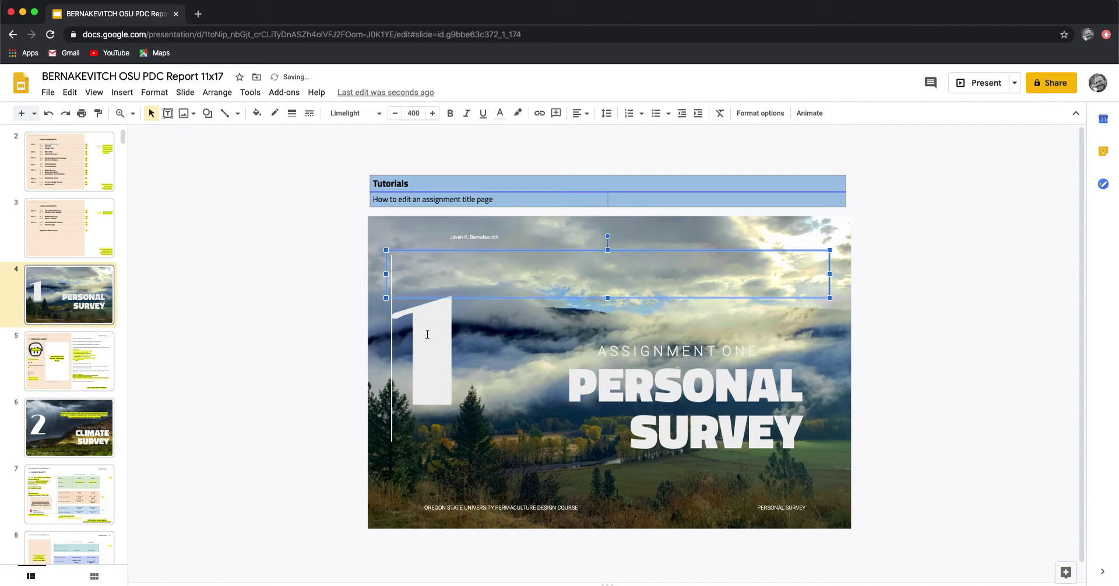
left_click(453, 345)
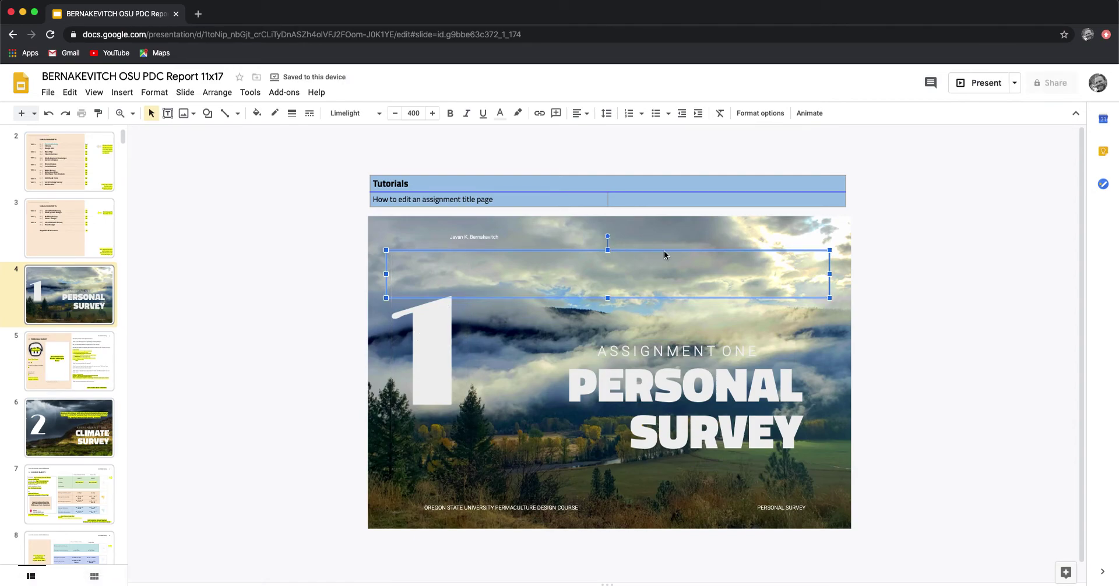
left_click(764, 286)
left_click(767, 255)
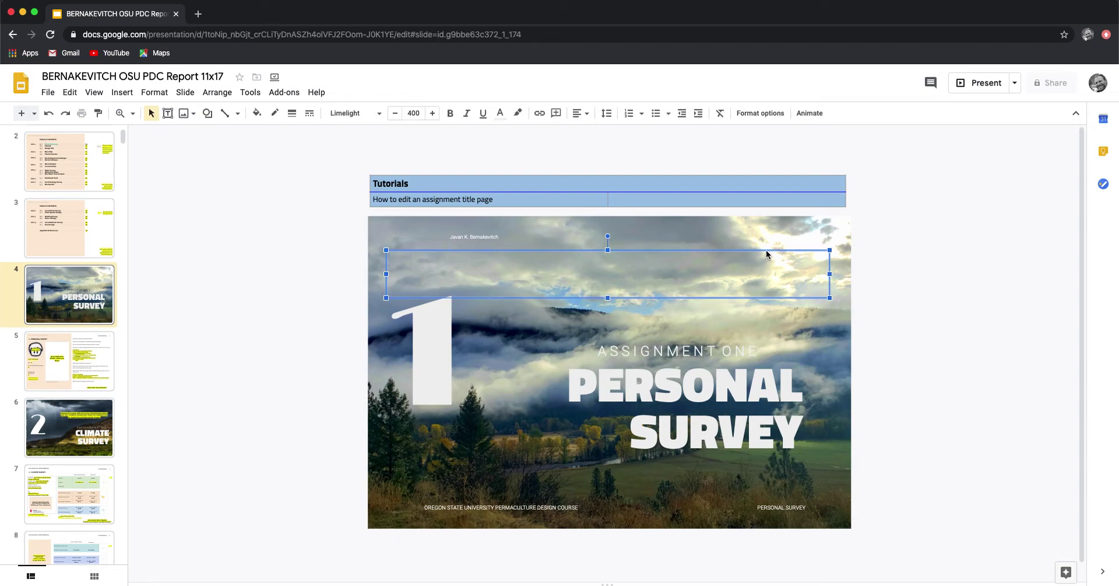